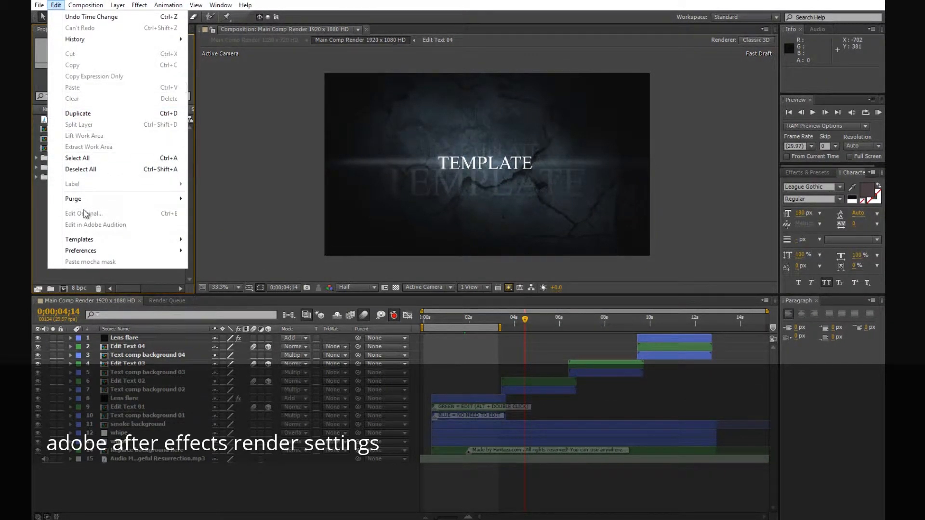
Enable the disk cache in the Media & Disk Cache preferences and raise its maximum size
mouse_move(110, 251)
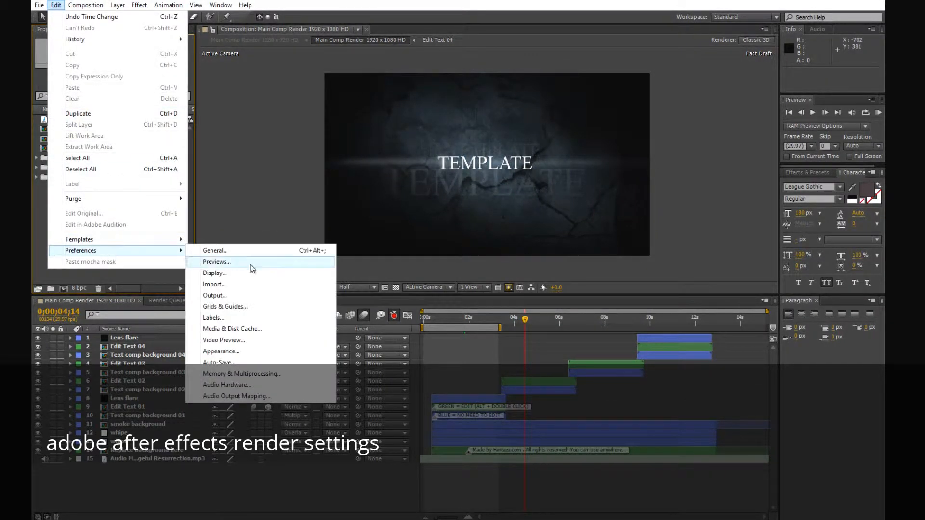
click(254, 333)
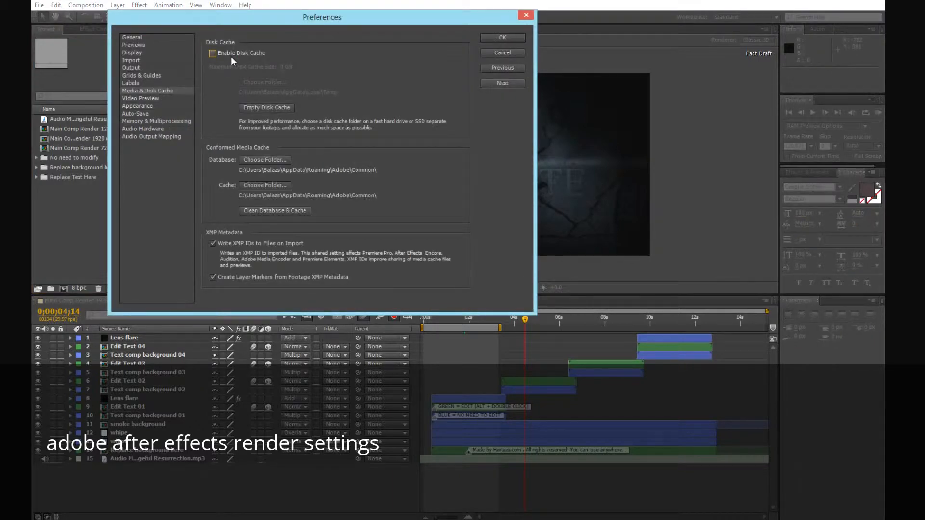
click(231, 54)
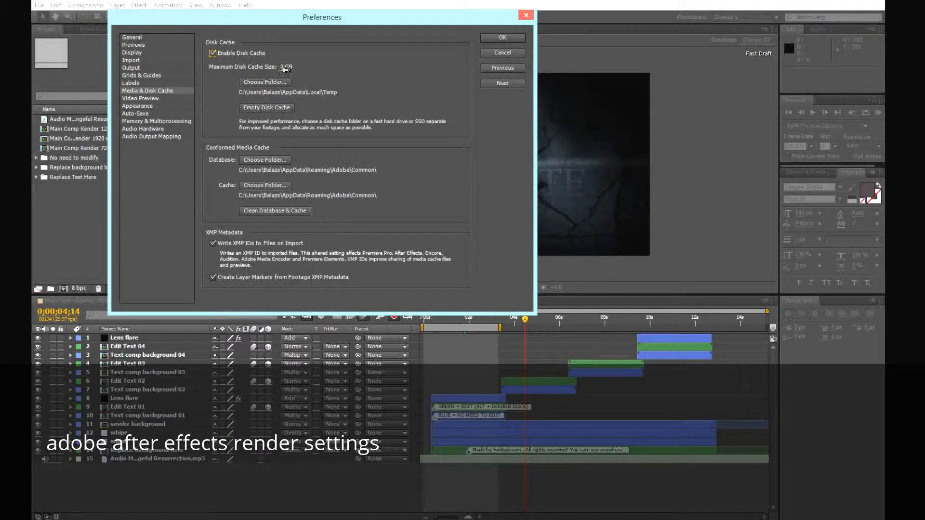
drag(286, 68, 309, 69)
In the memory preferences, reserve 1.5 GB of RAM for other applications and enable Render Multiple Frames Simultaneously
click(145, 121)
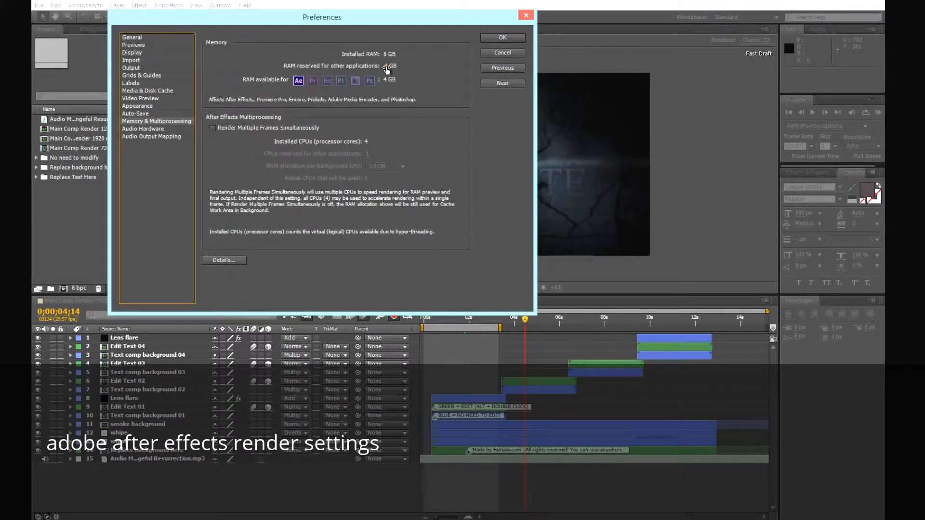
drag(386, 69, 366, 68)
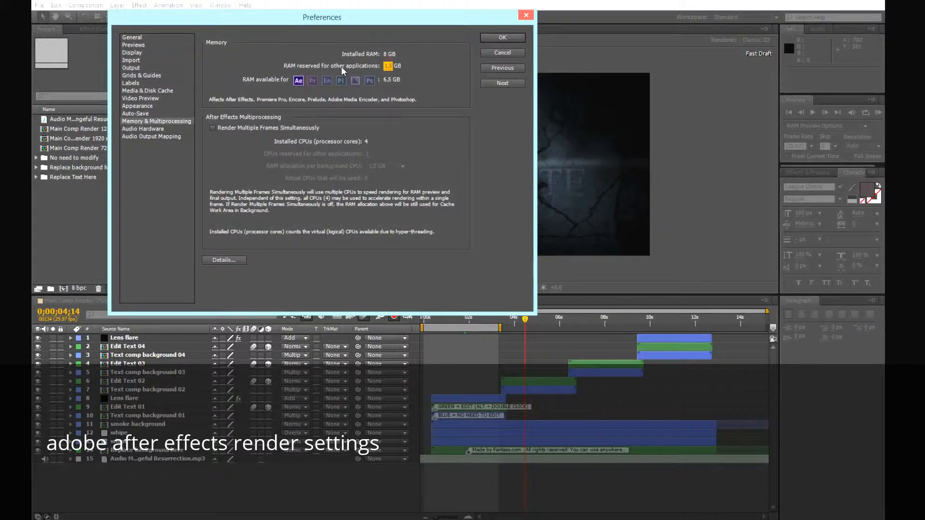
click(213, 128)
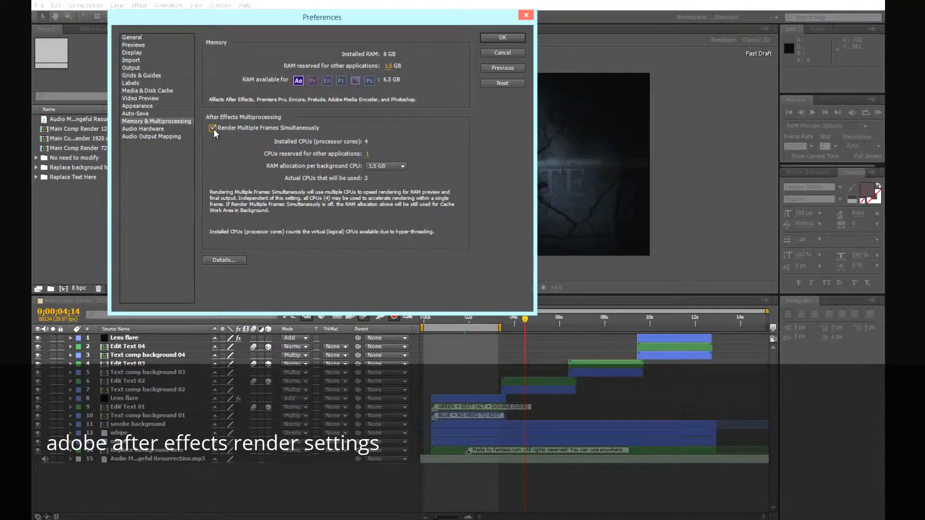
click(494, 39)
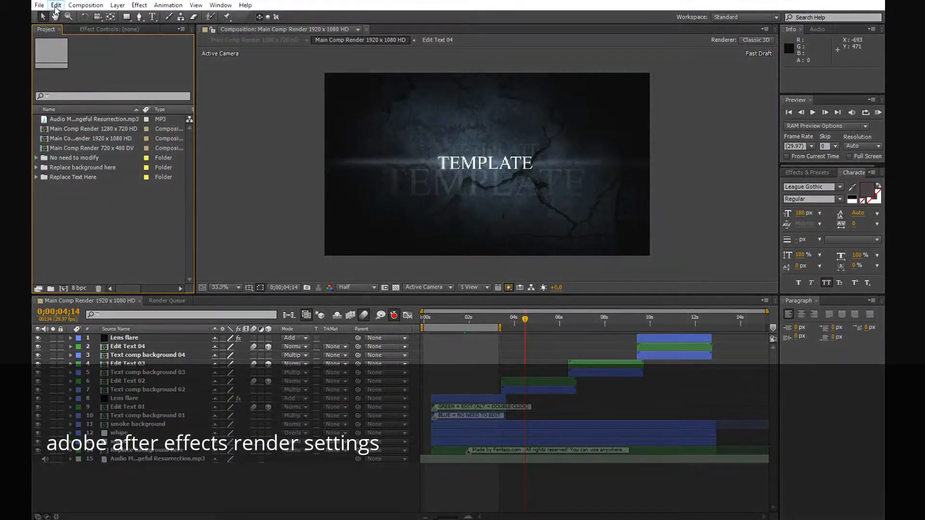
In the hidden Secret preferences, disable the layer cache, purge every 2 frames during Make Movie, and ignore sequence rendering errors
click(55, 5)
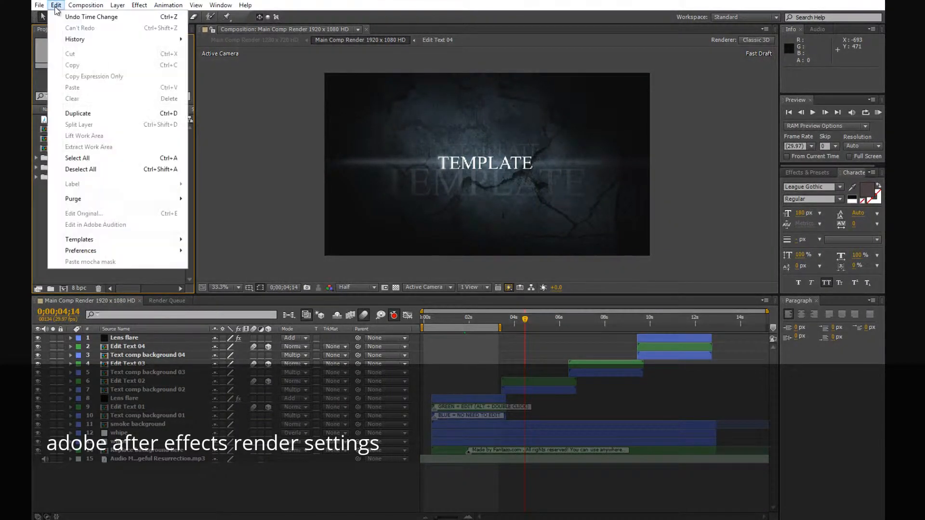
key(shift)
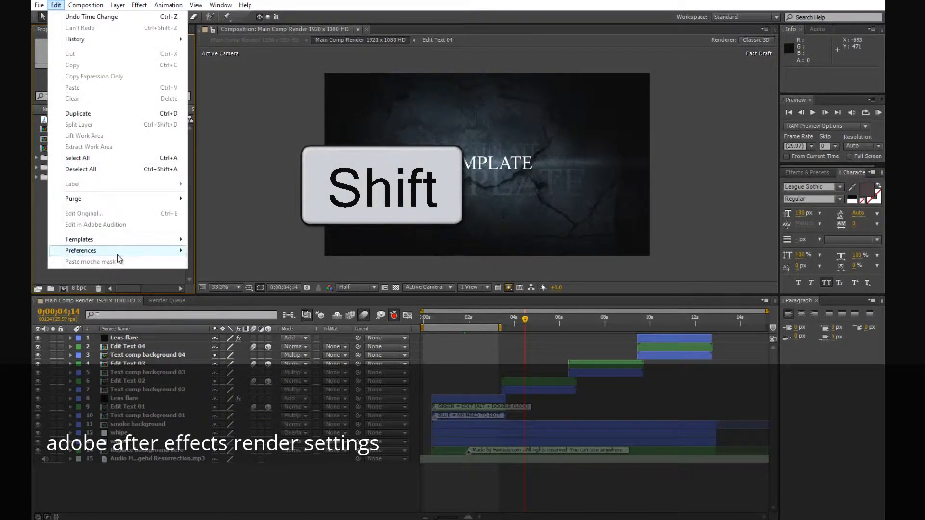
mouse_move(117, 254)
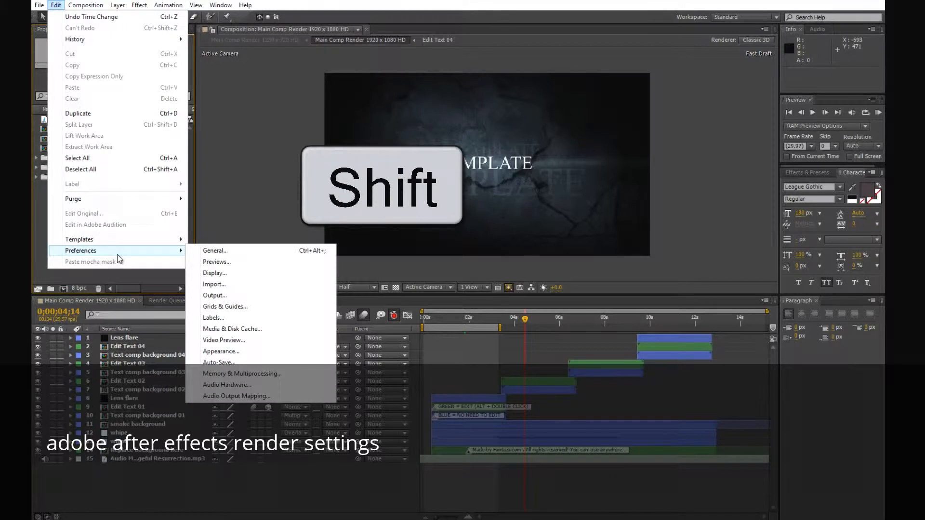
click(263, 251)
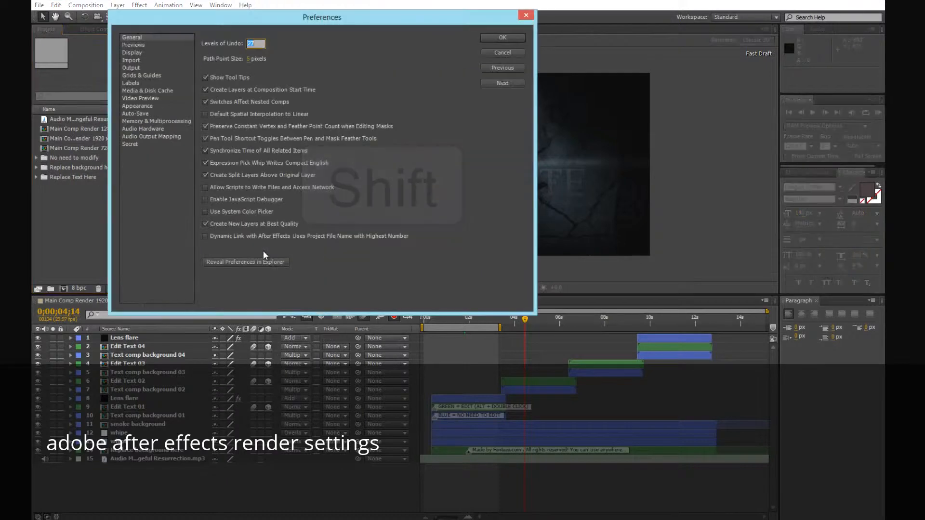
click(137, 143)
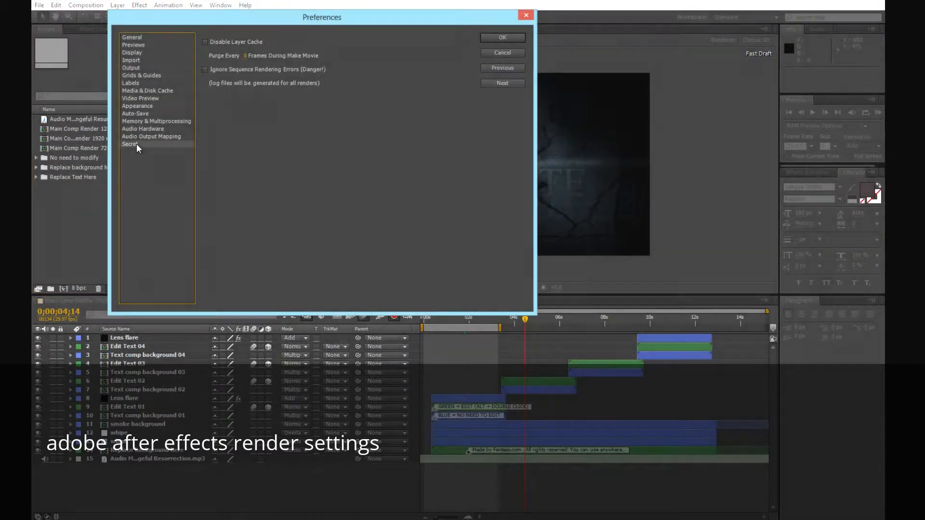
click(205, 42)
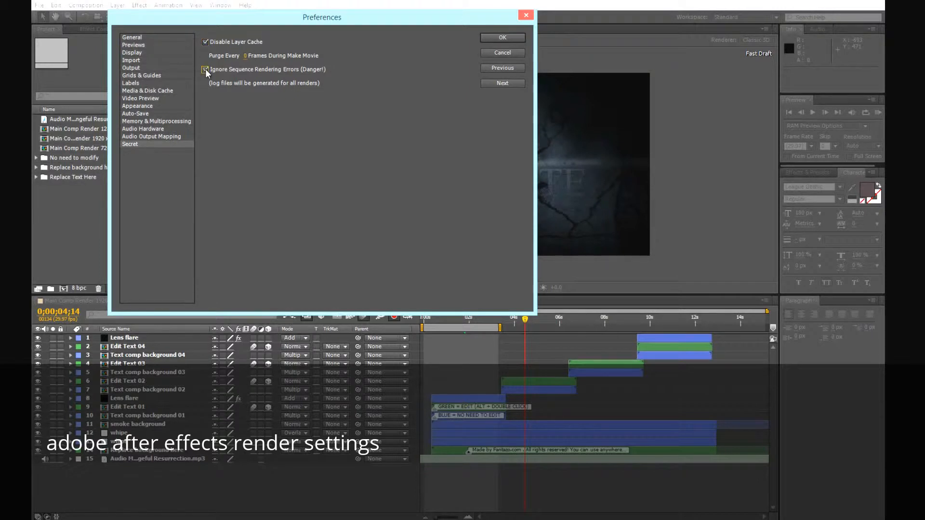
click(245, 56)
text(2)
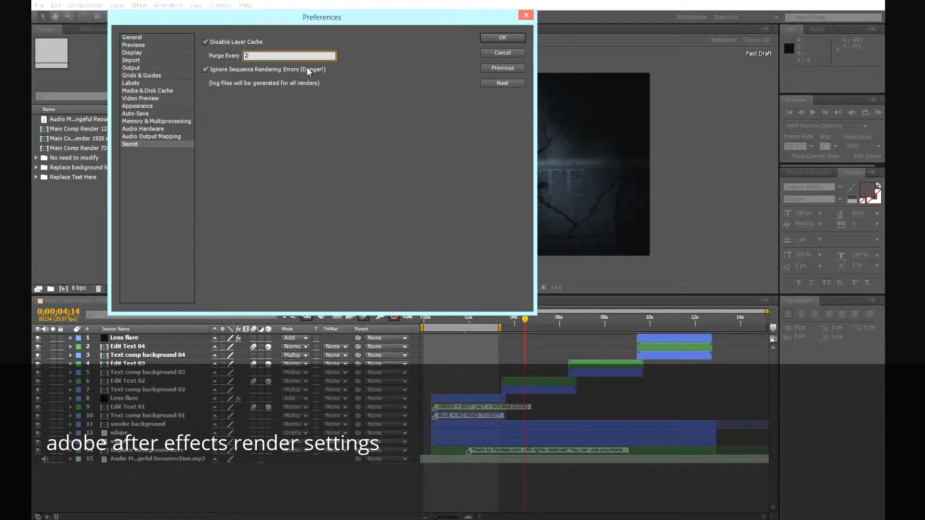
click(299, 112)
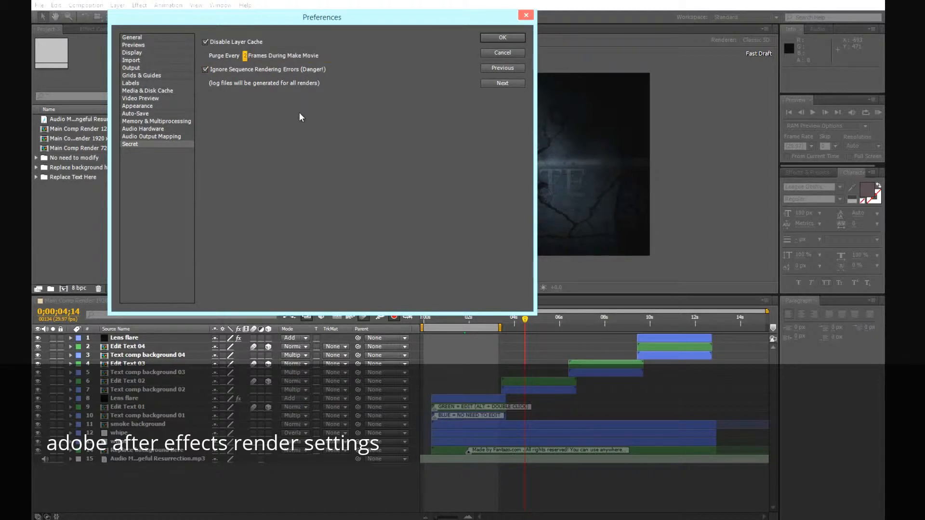
click(489, 39)
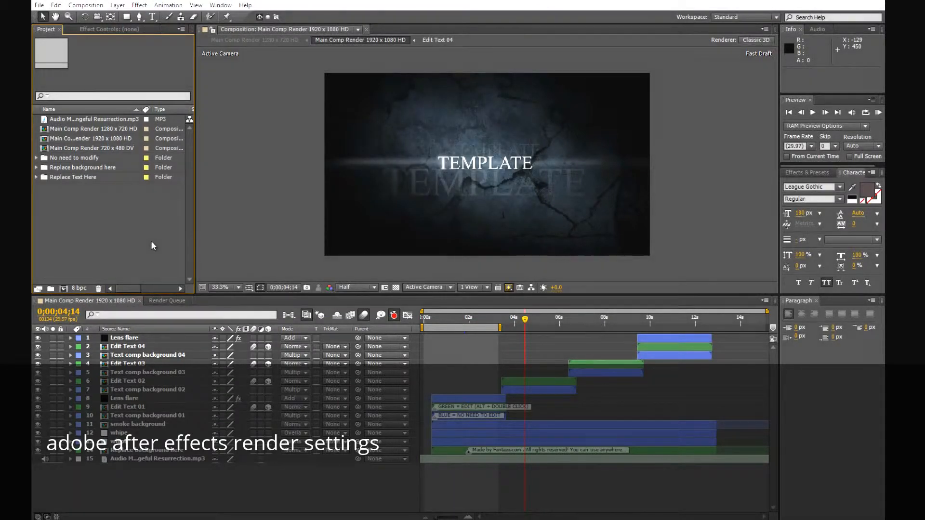
Extend the work area to the end of the Main Comp Render 1920 x 1080 HD timeline and add the composition to the render queue
drag(499, 327, 766, 328)
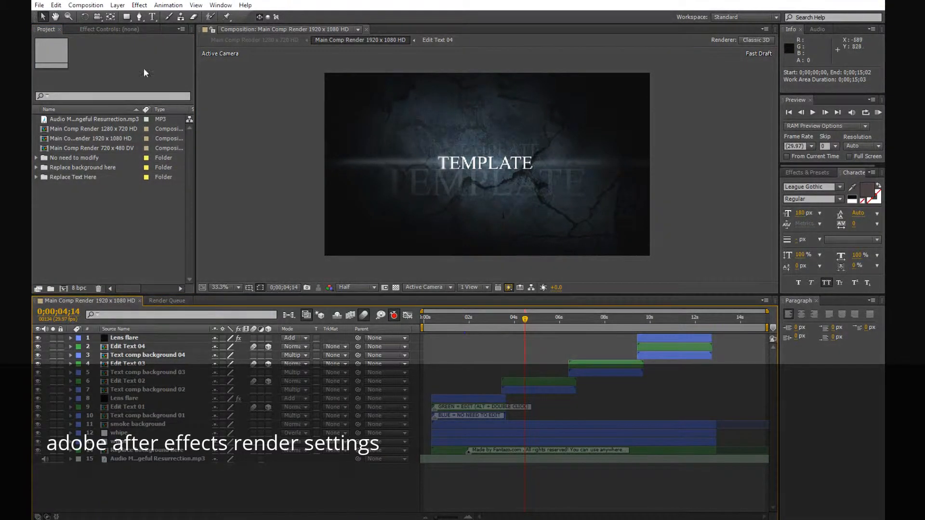
click(78, 5)
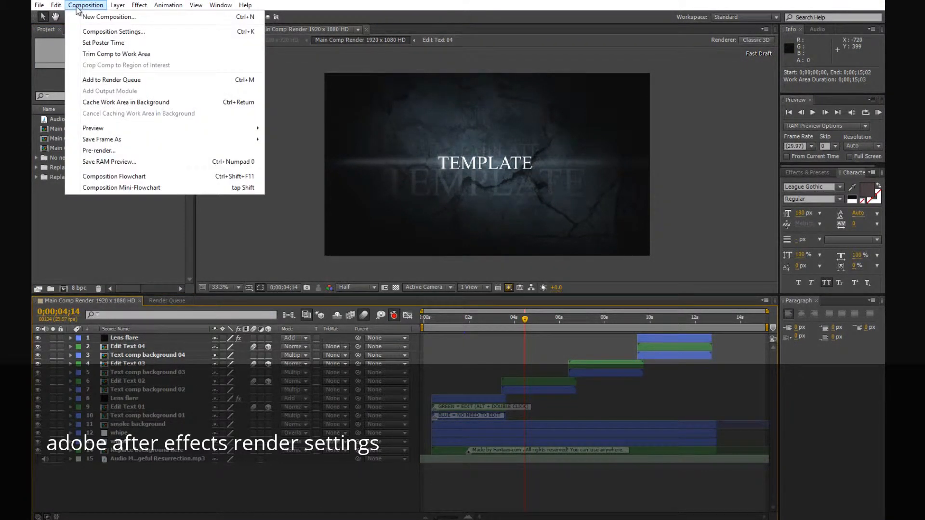
click(129, 80)
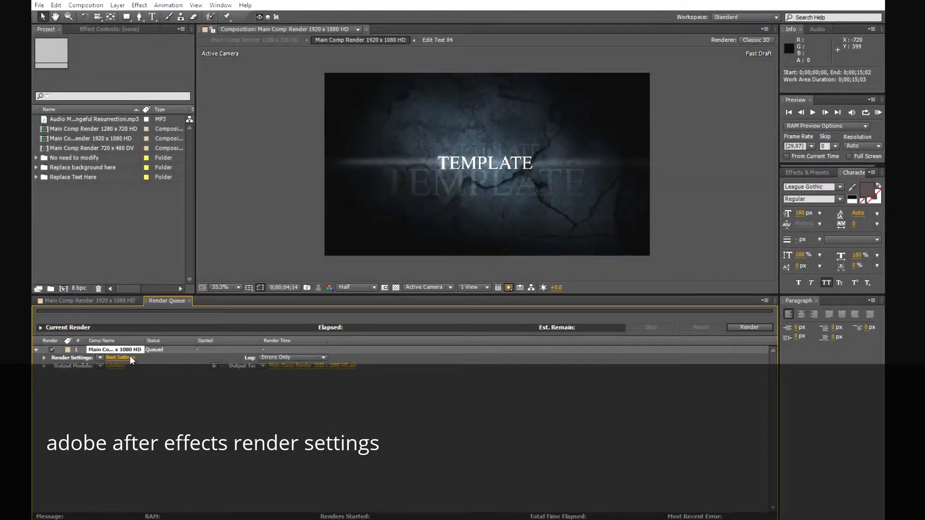
Check the render settings of the queued composition without changing them
click(129, 357)
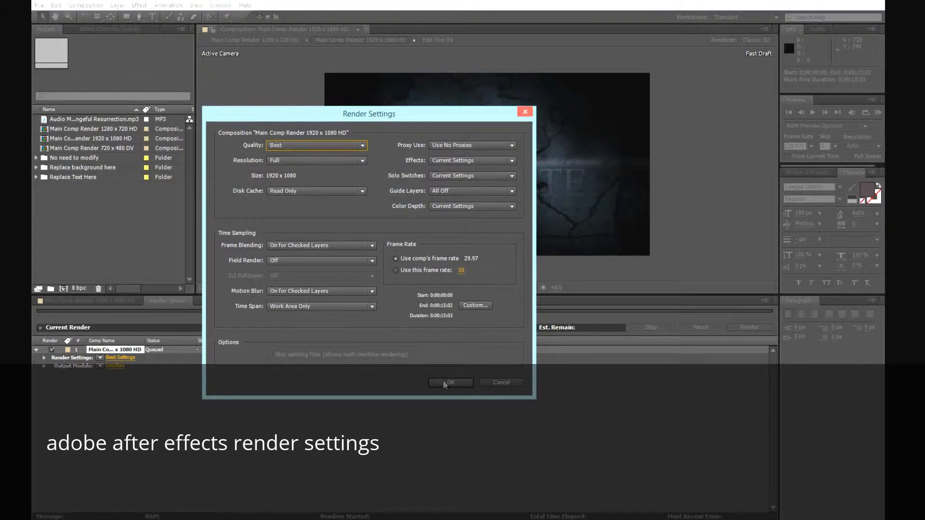
click(501, 382)
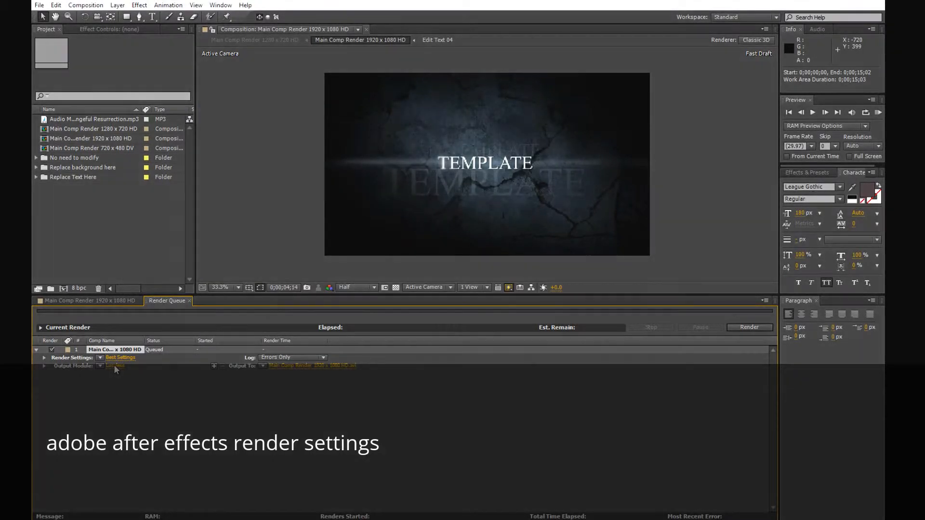
Set the output module's format to QuickTime with the H.264 video codec
click(115, 366)
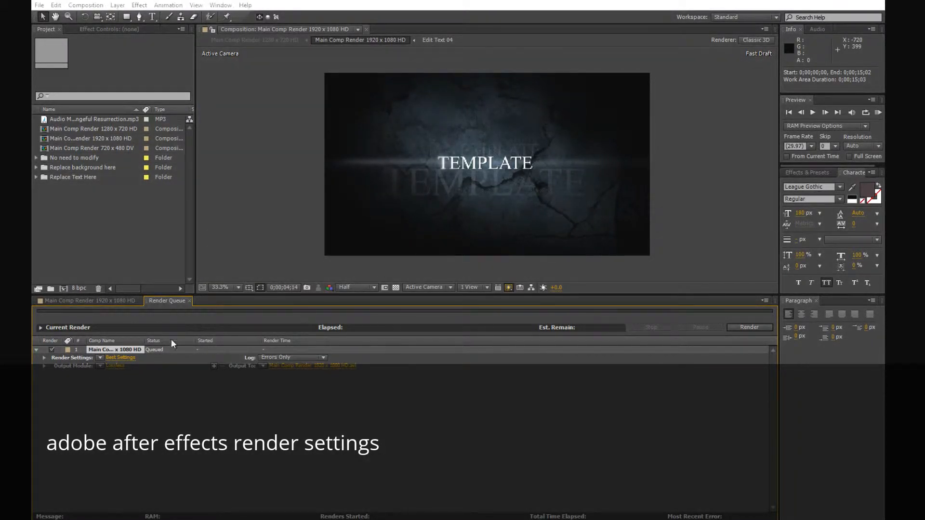
click(341, 134)
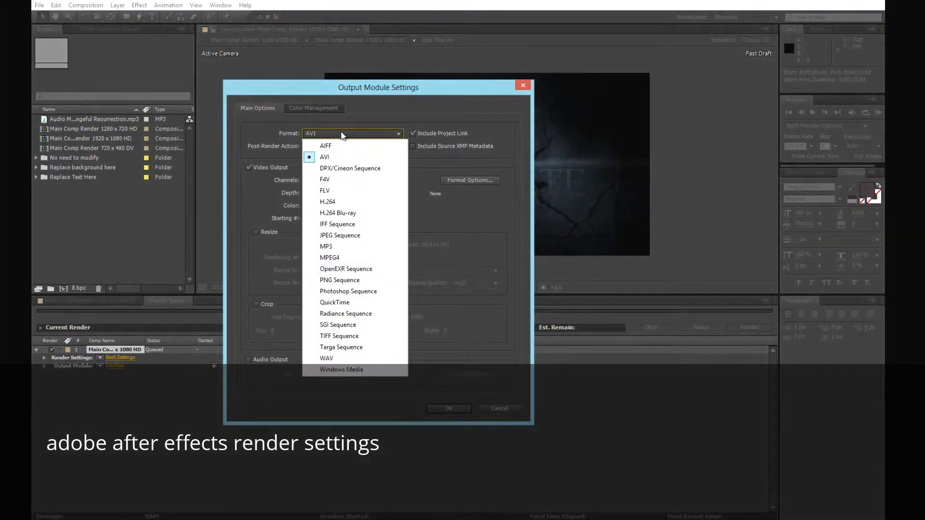
click(341, 303)
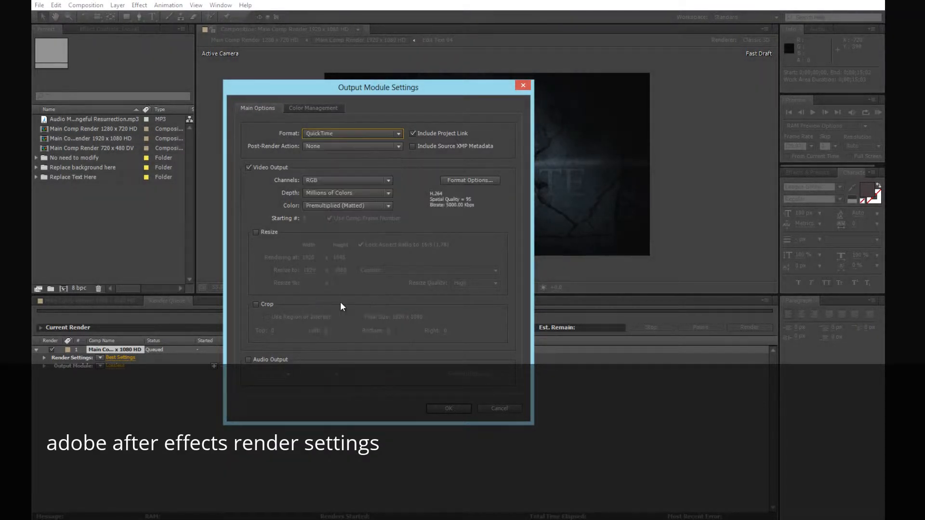
click(476, 180)
click(413, 144)
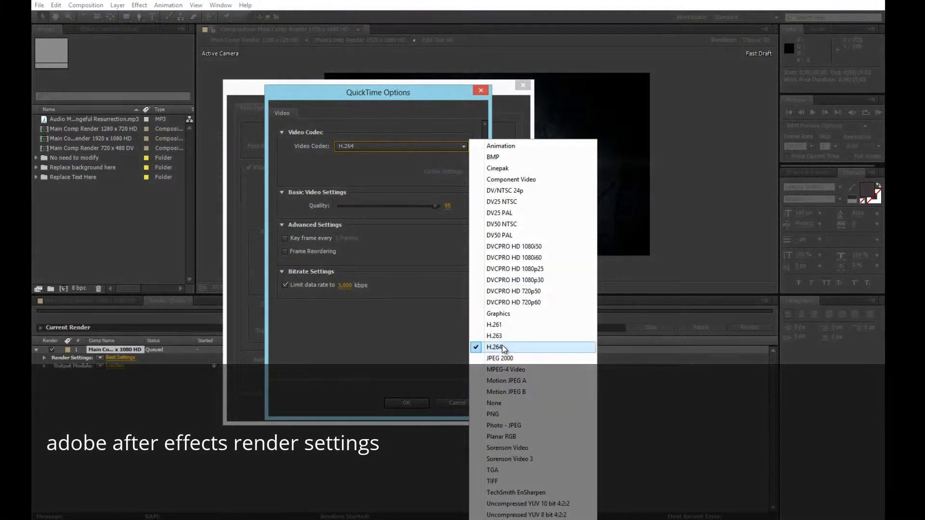
click(521, 350)
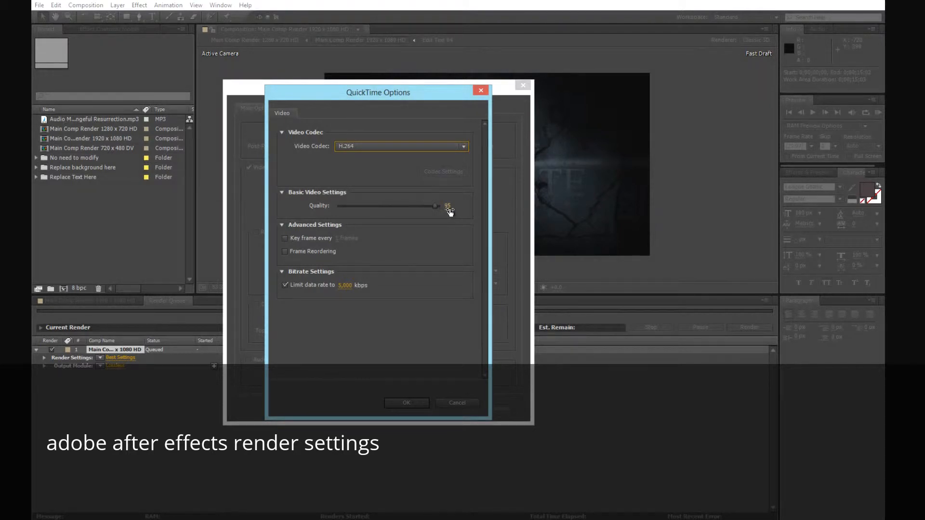
click(400, 400)
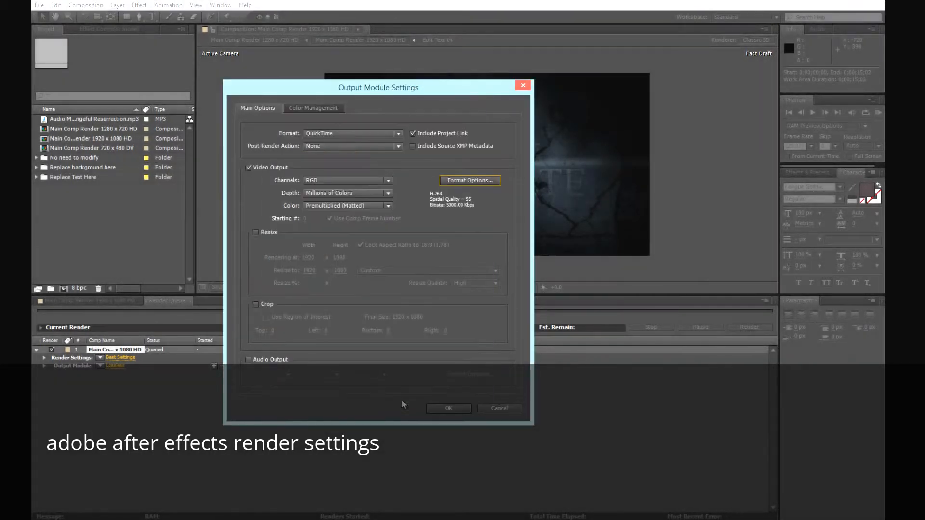
Enable audio output at 48.000 kHz and apply the output module settings
click(248, 360)
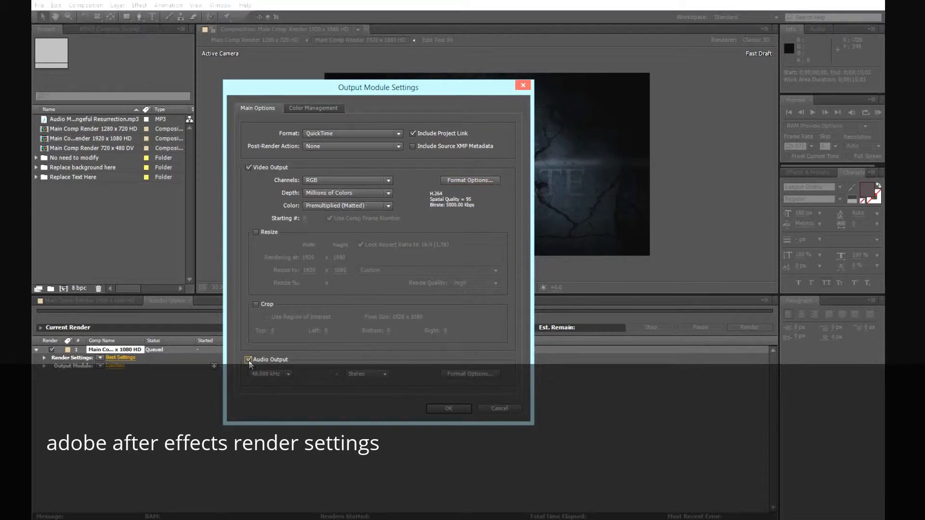
click(290, 374)
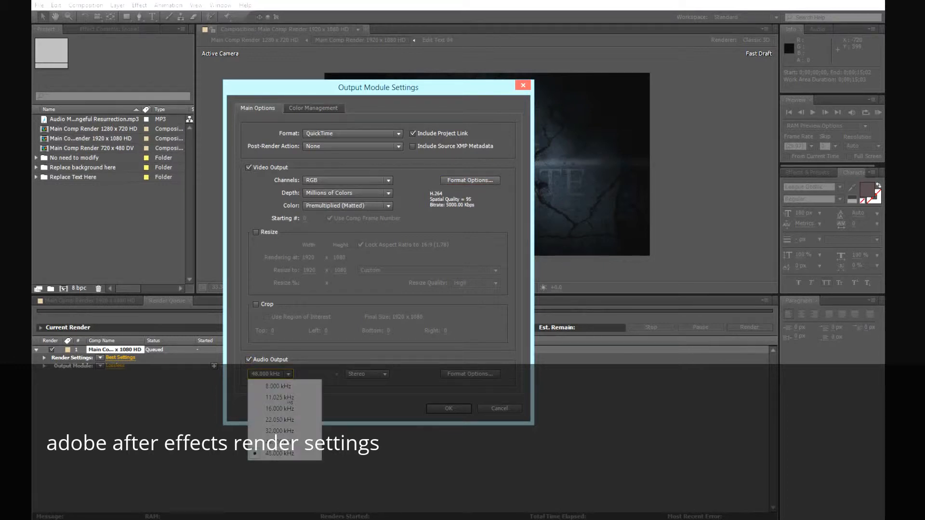
click(288, 454)
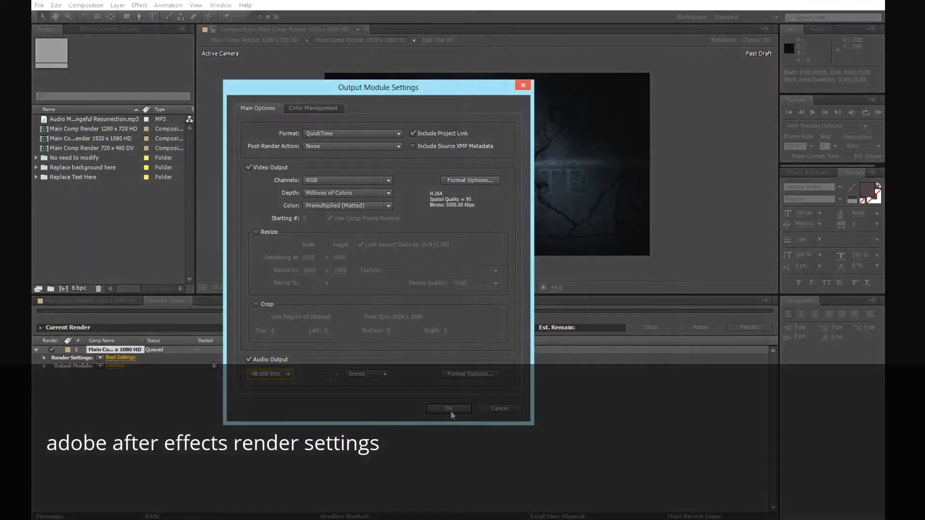
click(449, 409)
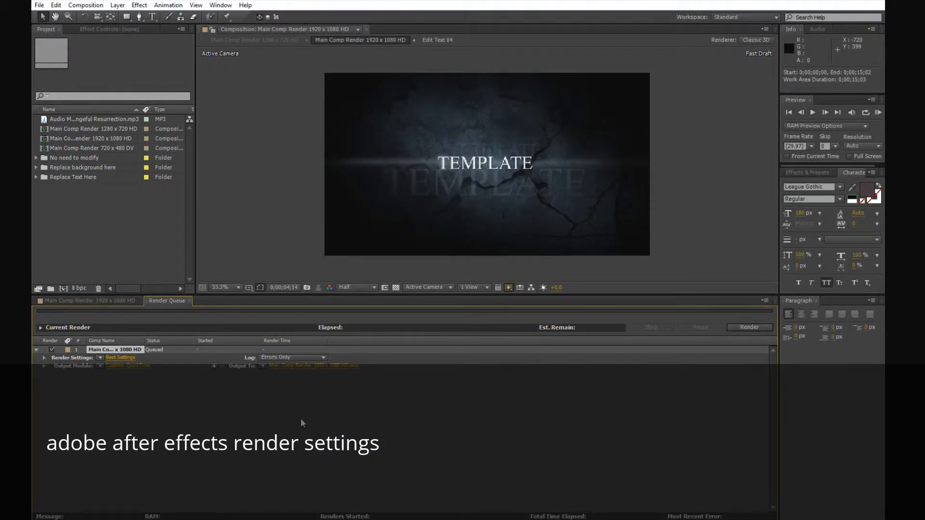
Save the output movie as Free Template in the Free project 01 - The power folder and start the render
click(304, 365)
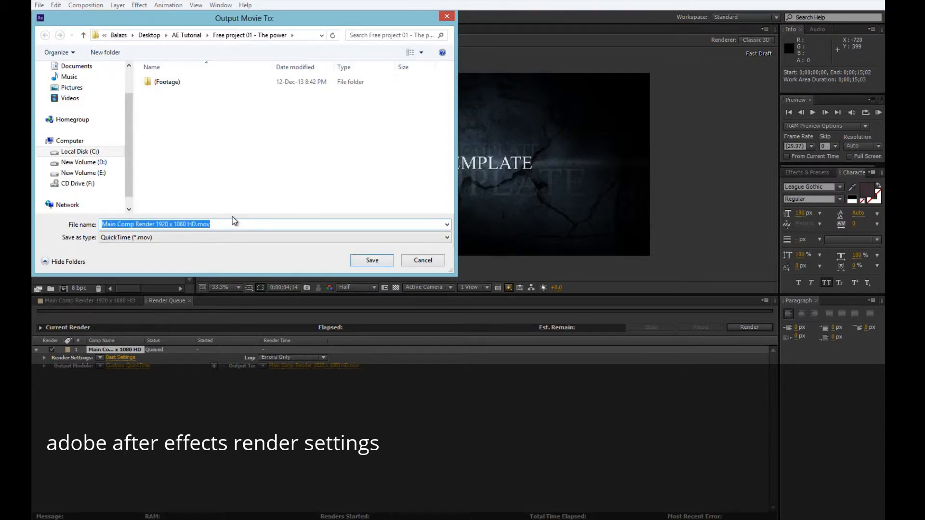
text(Free Temp)
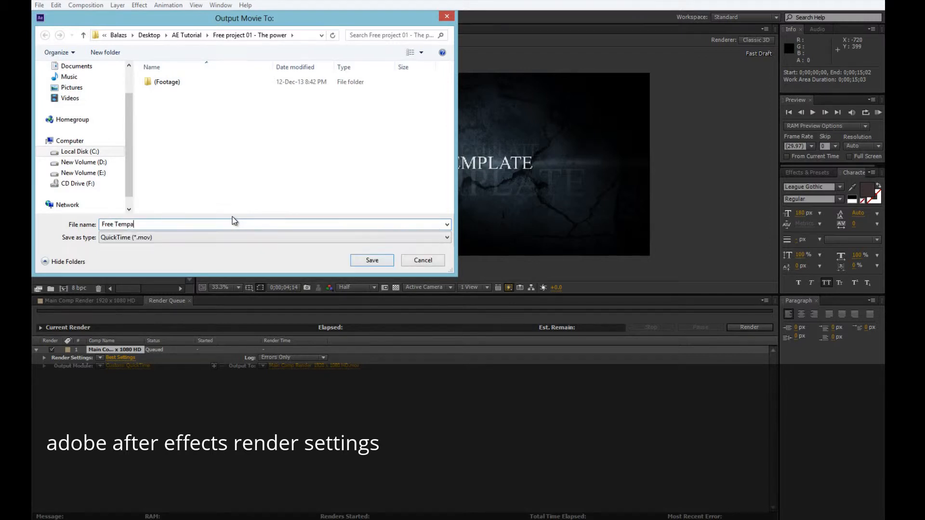
text(late)
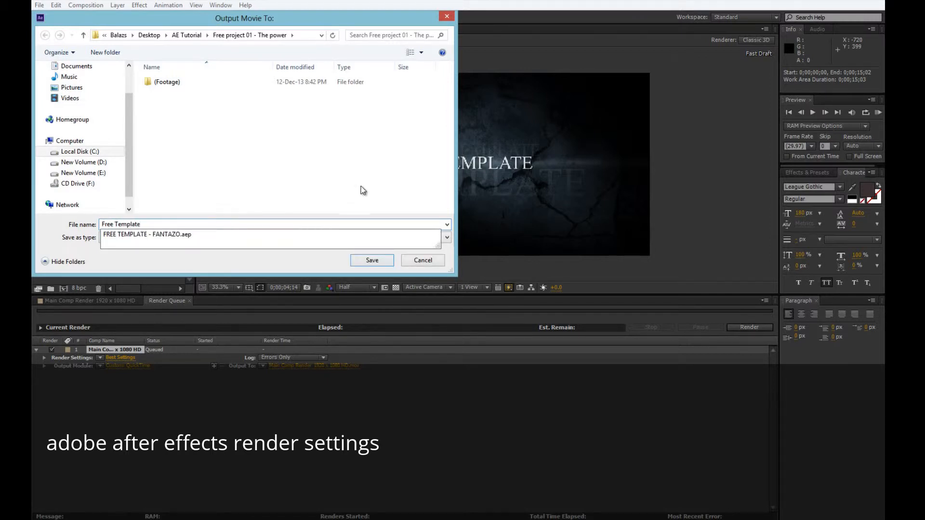
click(279, 184)
click(369, 260)
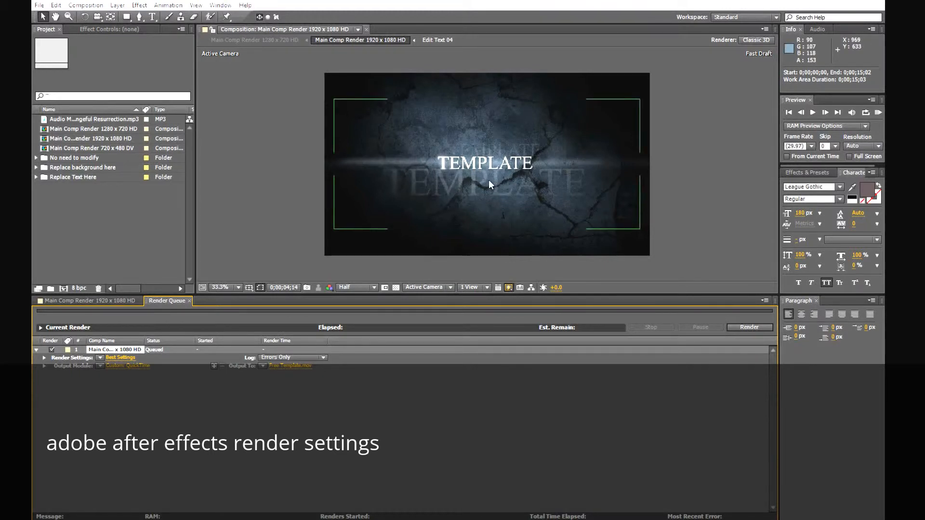
click(745, 329)
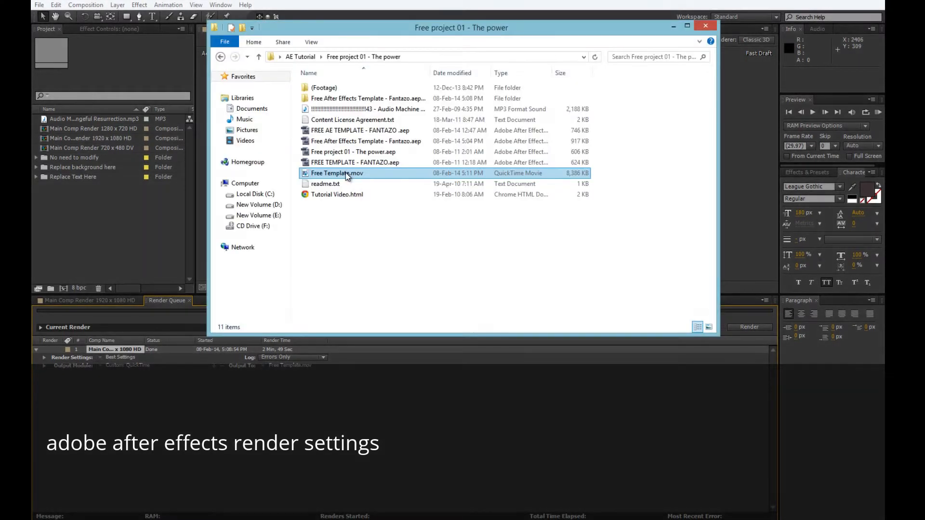
Play the rendered Free Template.mov from the project folder and lower the playback volume
double_click(346, 172)
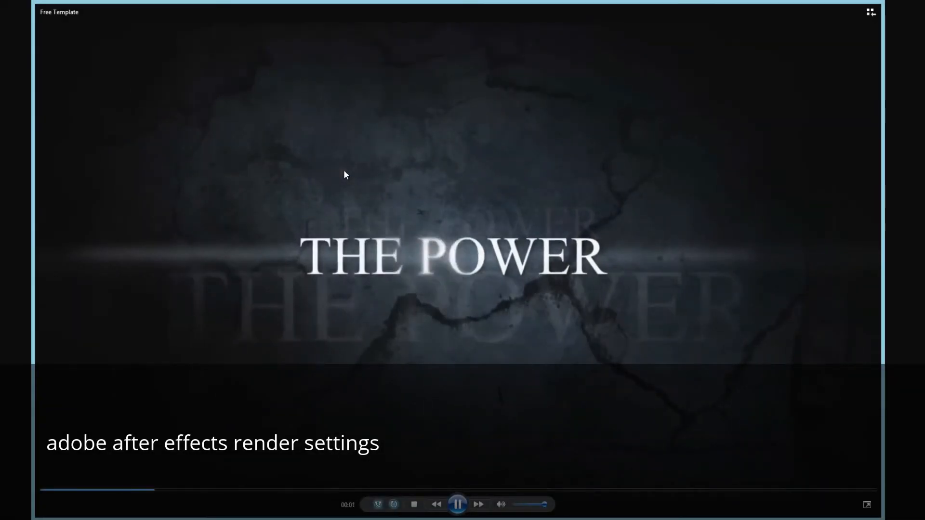
drag(545, 504, 519, 509)
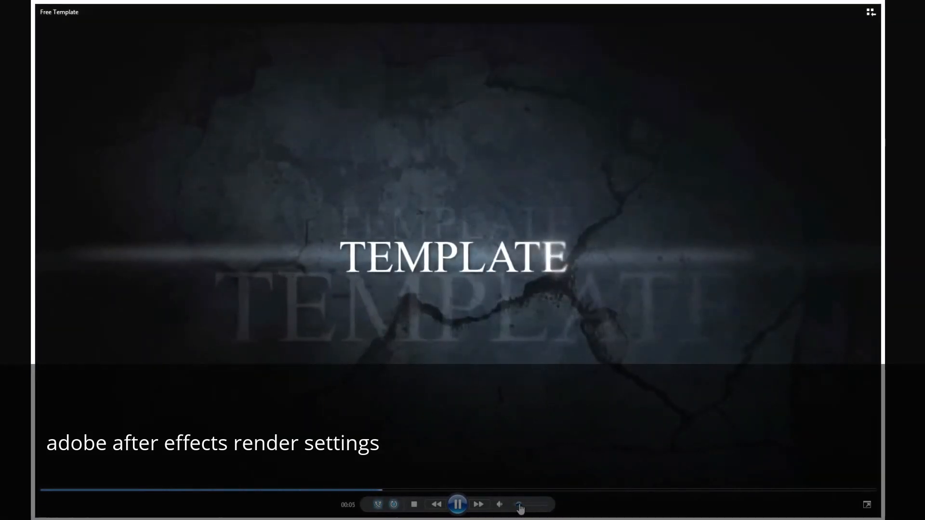